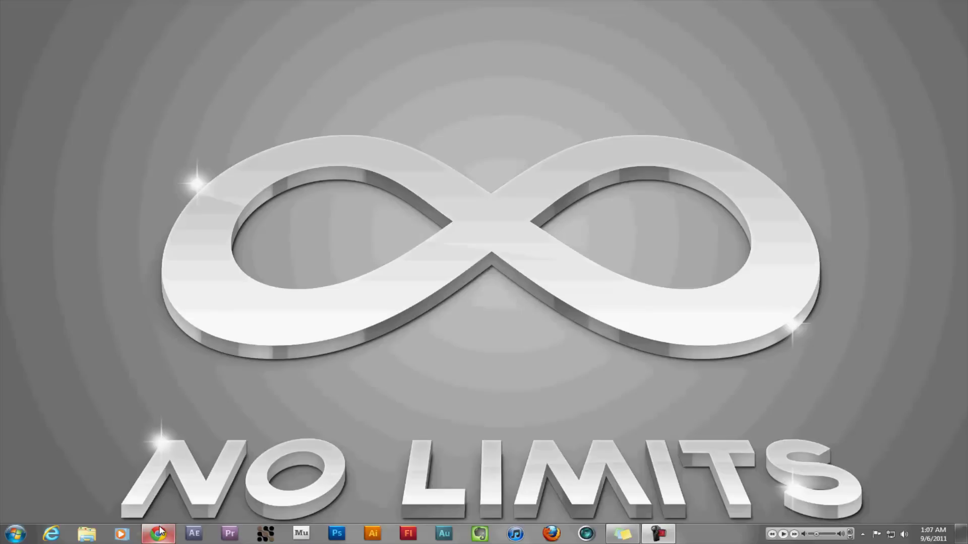
Step: Download the 3RVX installer from Chrome's Software page and open 3RVX_2.5 (4).msi
{"action": "mouse_move", "coordinate": [159, 532]}
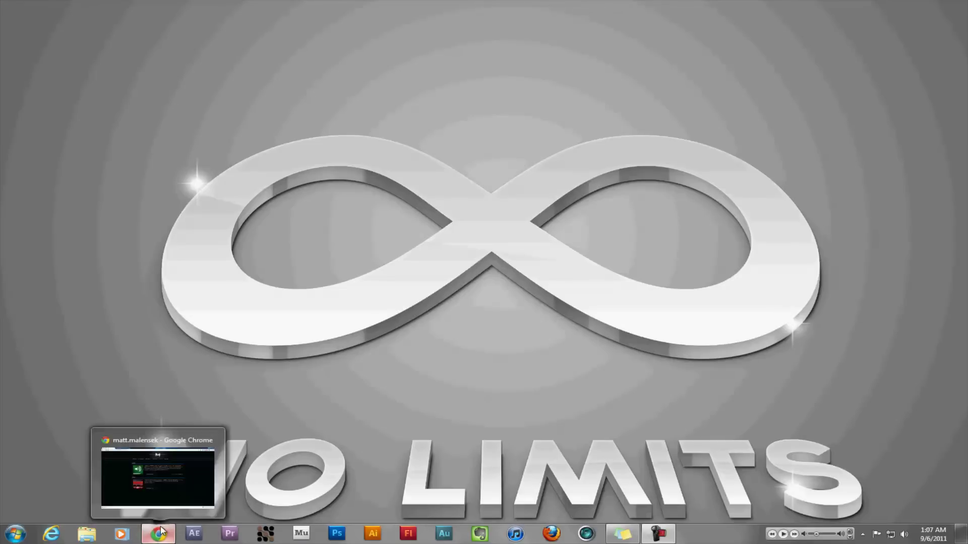
{"action": "left_click", "coordinate": [198, 425]}
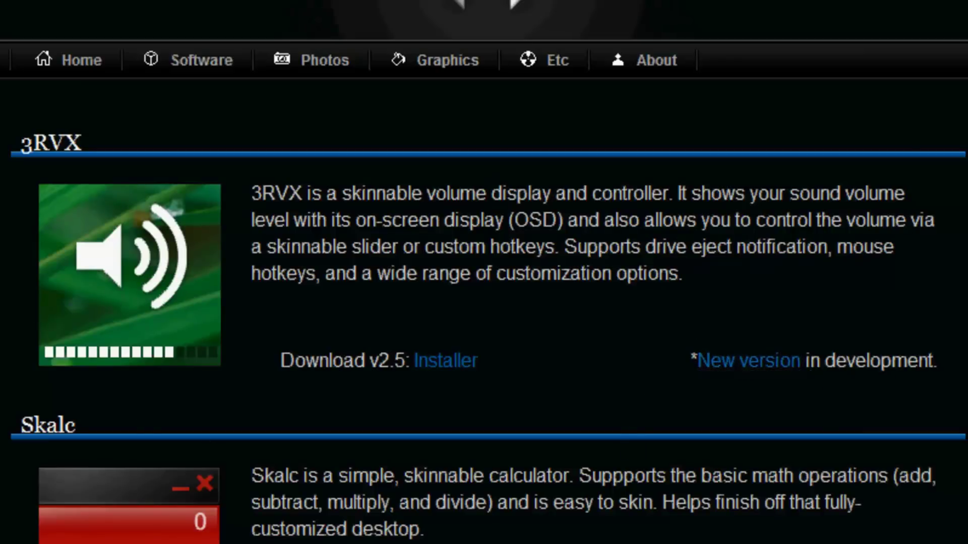
{"action": "scroll", "coordinate": [483, 272], "scroll_direction": "down", "scroll_amount": 8}
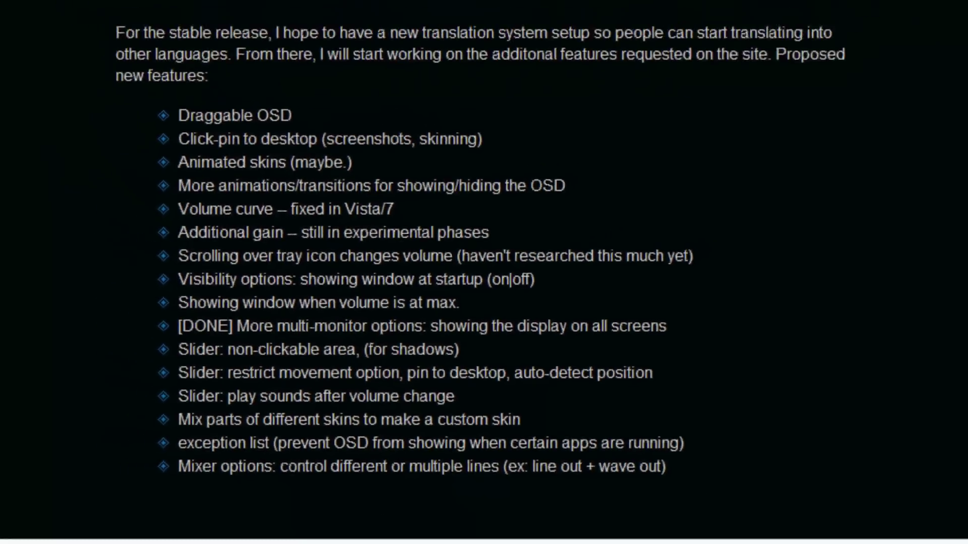
{"action": "scroll", "coordinate": [148, 325], "scroll_direction": "up", "scroll_amount": 2}
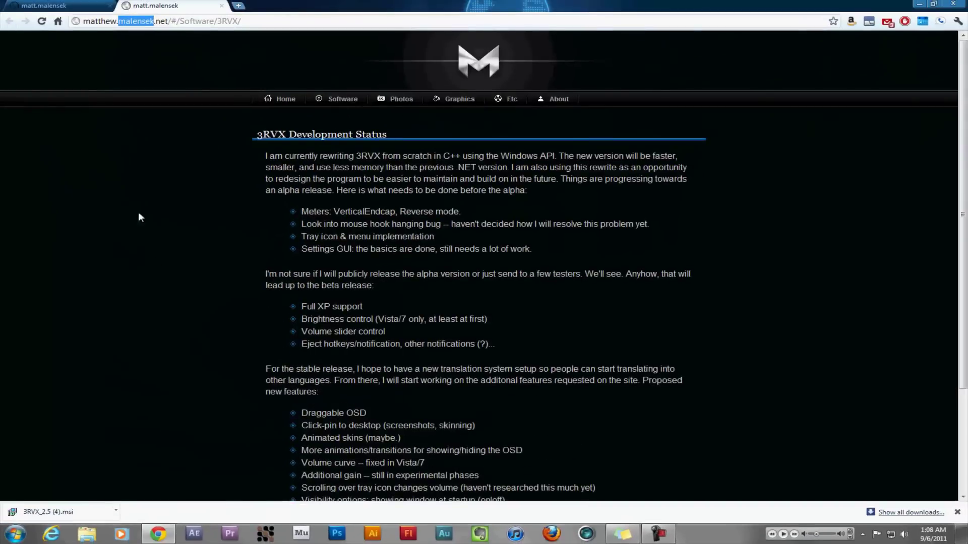
{"action": "key", "text": "alt+Left"}
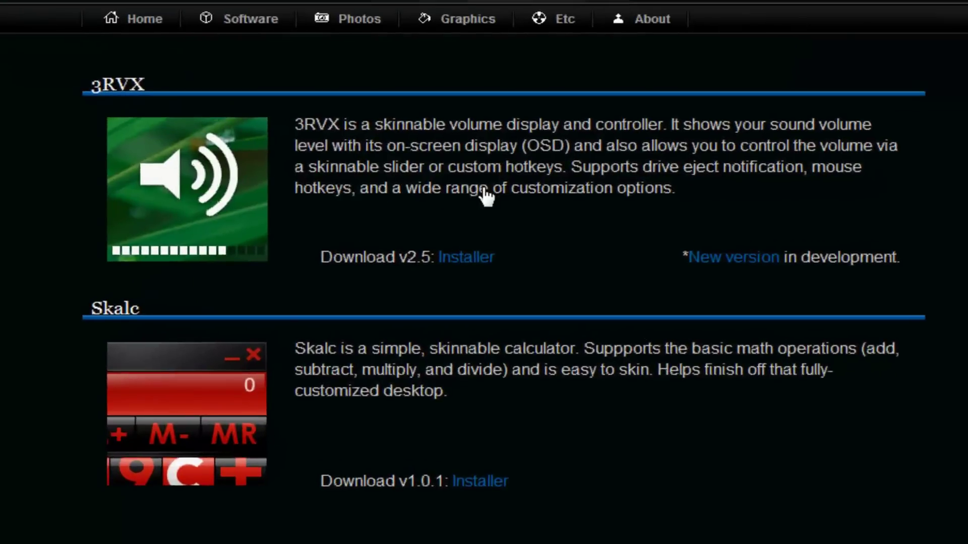
{"action": "left_click", "coordinate": [464, 267]}
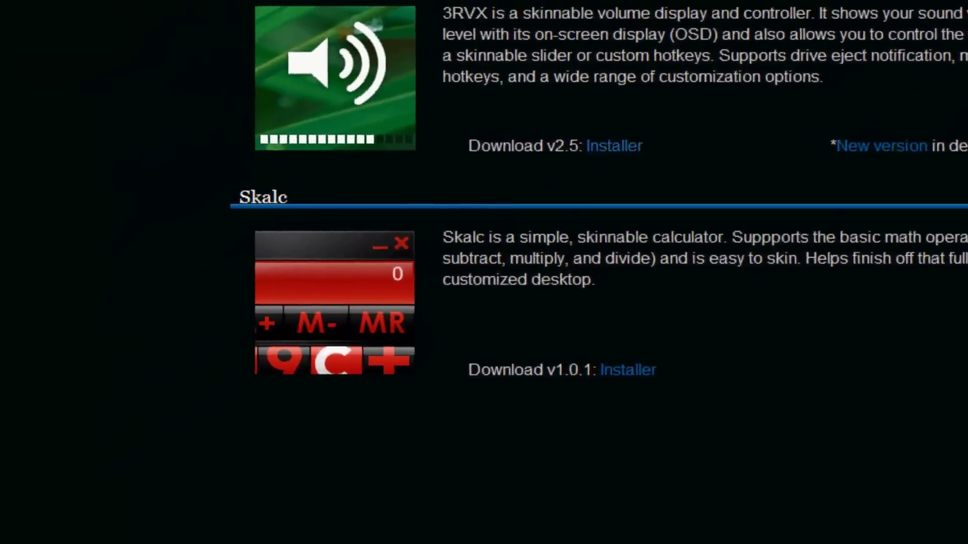
{"action": "left_click", "coordinate": [35, 498]}
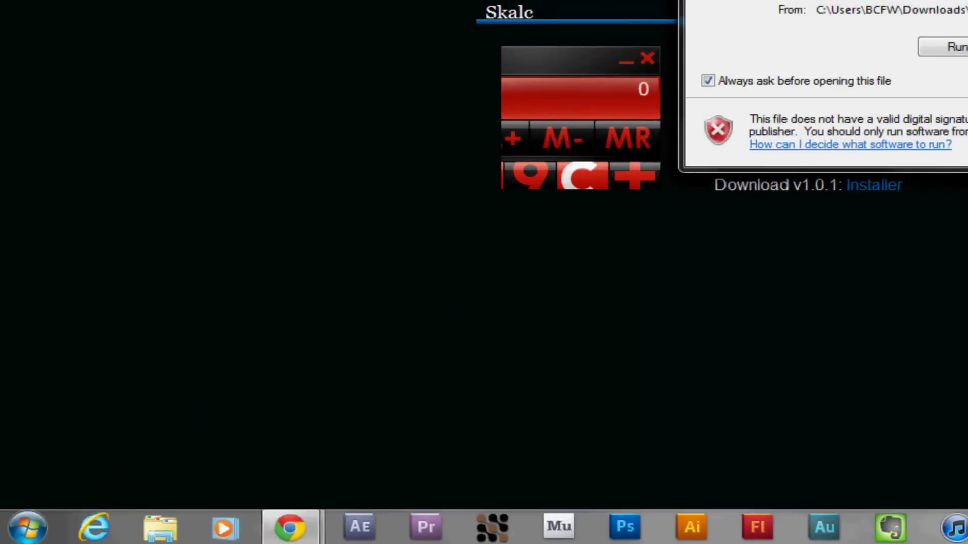
Step: Run the 3RVX installer, then launch 3RVX from the Start menu to reveal its Settings window
{"action": "key", "text": "Return"}
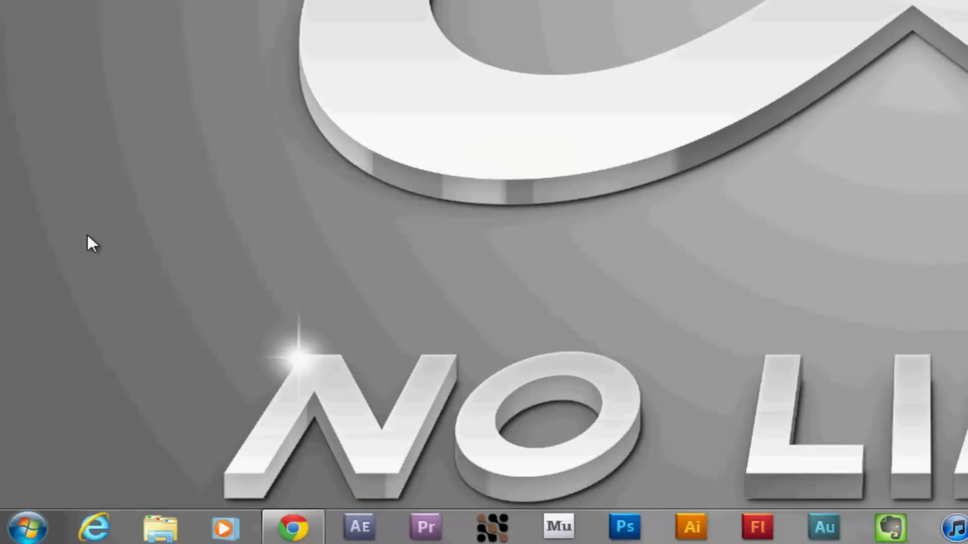
{"action": "left_click", "coordinate": [15, 530]}
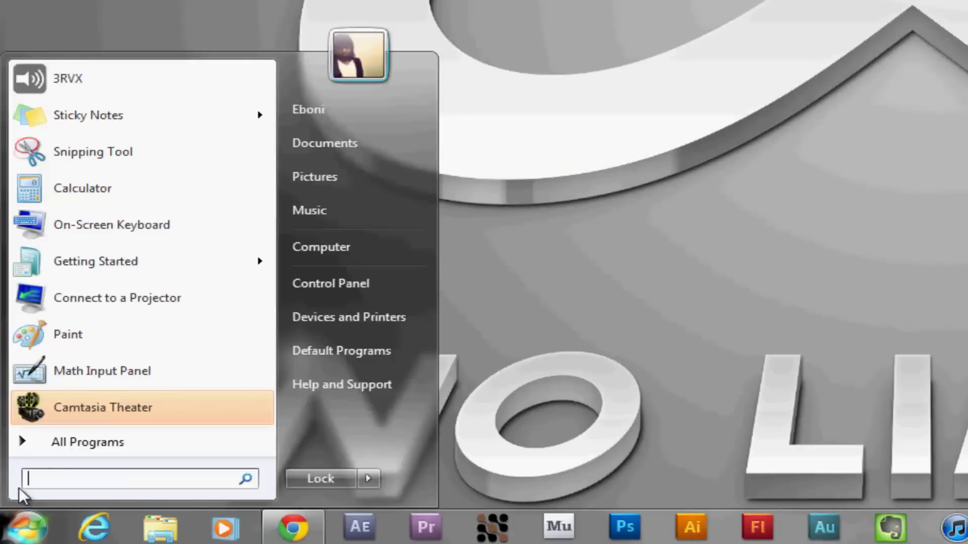
{"action": "left_click", "coordinate": [177, 78]}
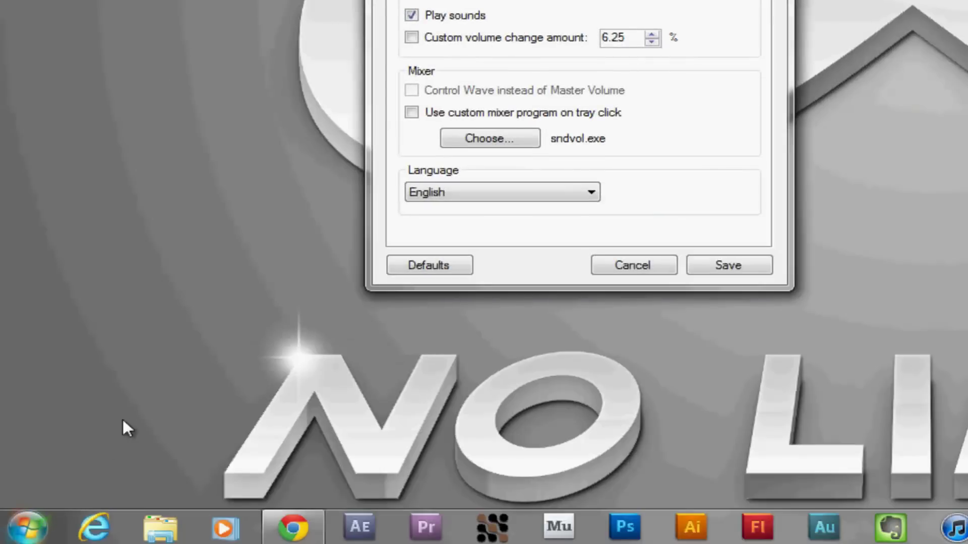
{"action": "left_click", "coordinate": [30, 524]}
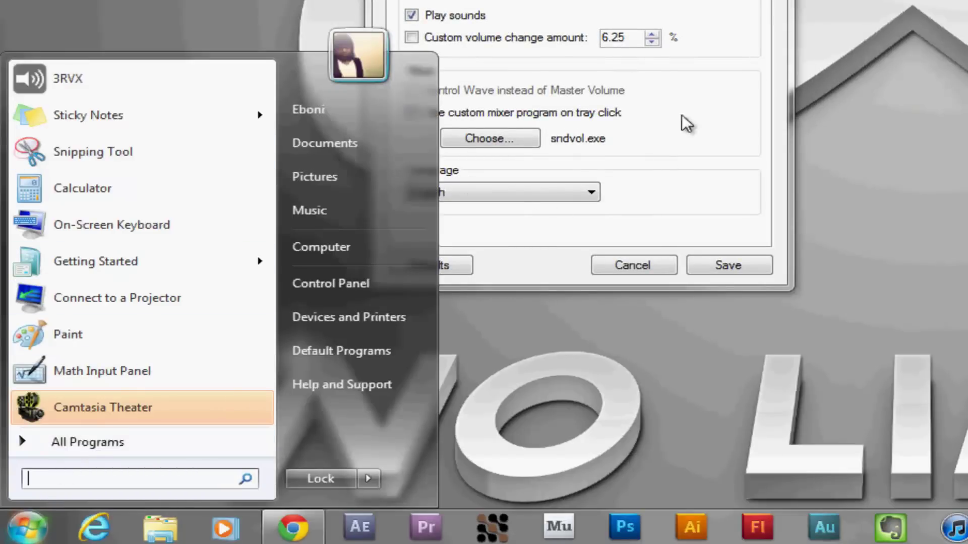
{"action": "left_click", "coordinate": [675, 126]}
{"action": "key", "text": "super"}
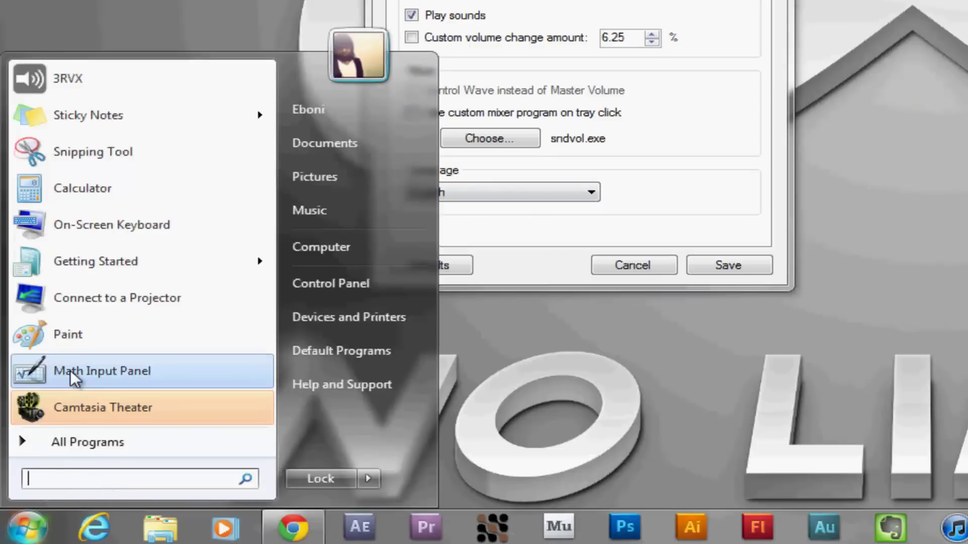
{"action": "left_click", "coordinate": [684, 167]}
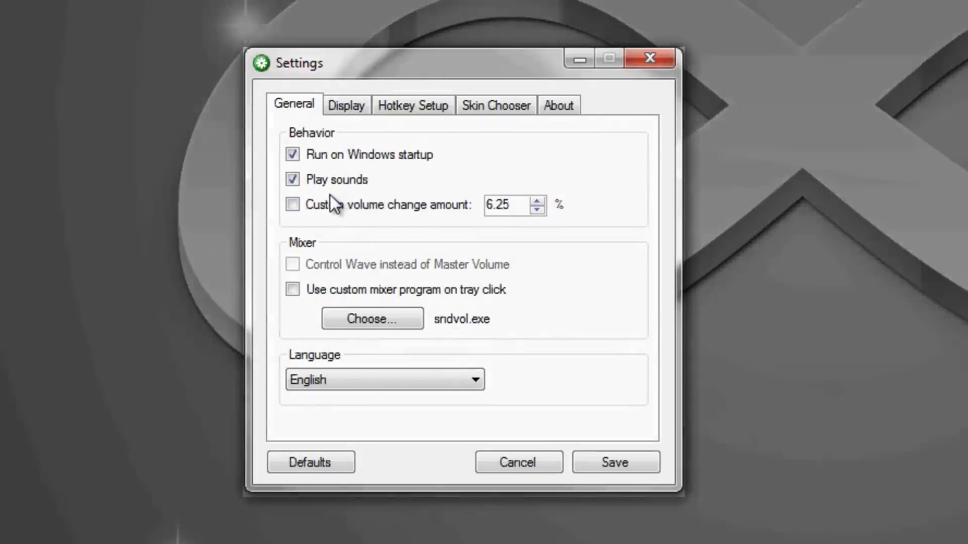
{"action": "left_click", "coordinate": [297, 182]}
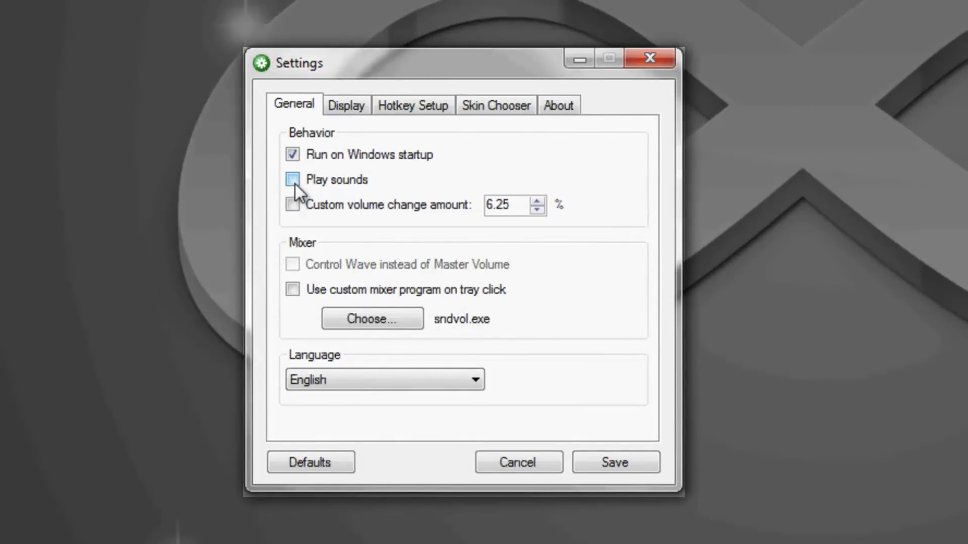
{"action": "left_click", "coordinate": [293, 180]}
Step: On the Display tab, set Display on Monitor to \\.\DISPLAY1
{"action": "left_click", "coordinate": [328, 102]}
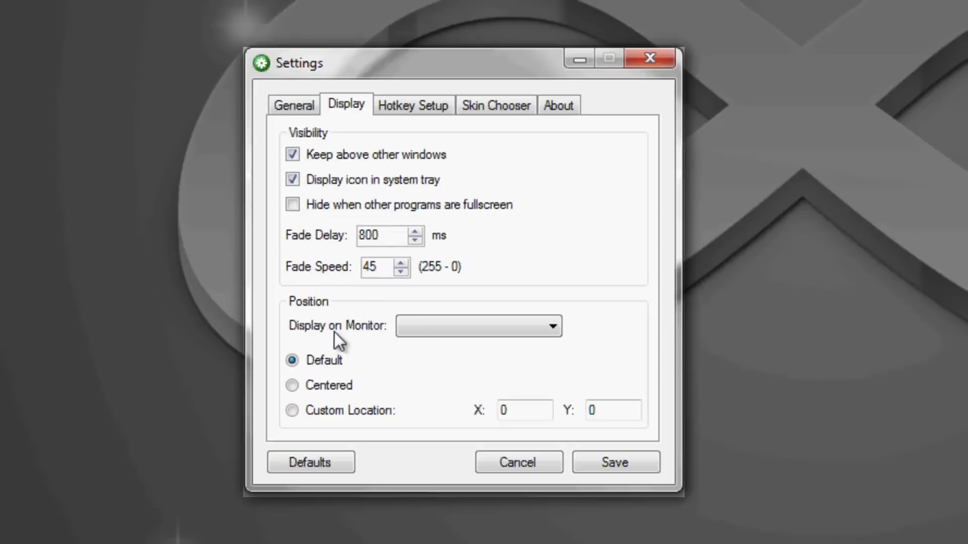
{"action": "left_click", "coordinate": [446, 327]}
{"action": "left_click", "coordinate": [428, 343]}
Step: Add a hotkey that opens the Settings Window with the G key
{"action": "left_click", "coordinate": [401, 101]}
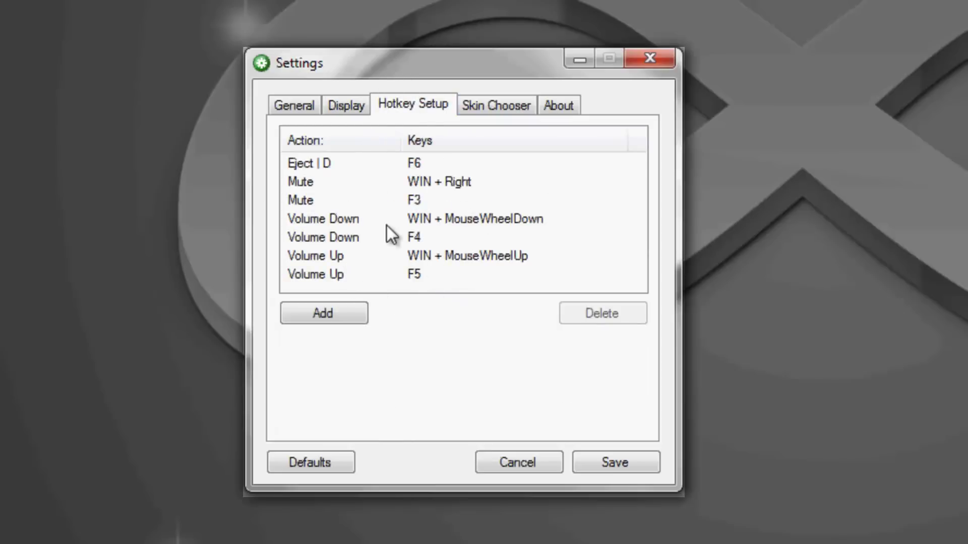
{"action": "left_click", "coordinate": [335, 201]}
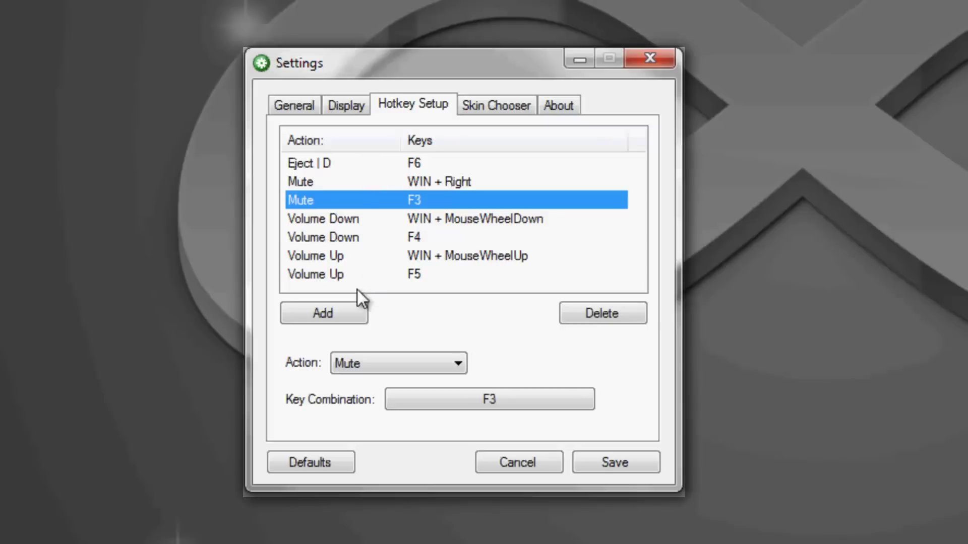
{"action": "left_click", "coordinate": [351, 164]}
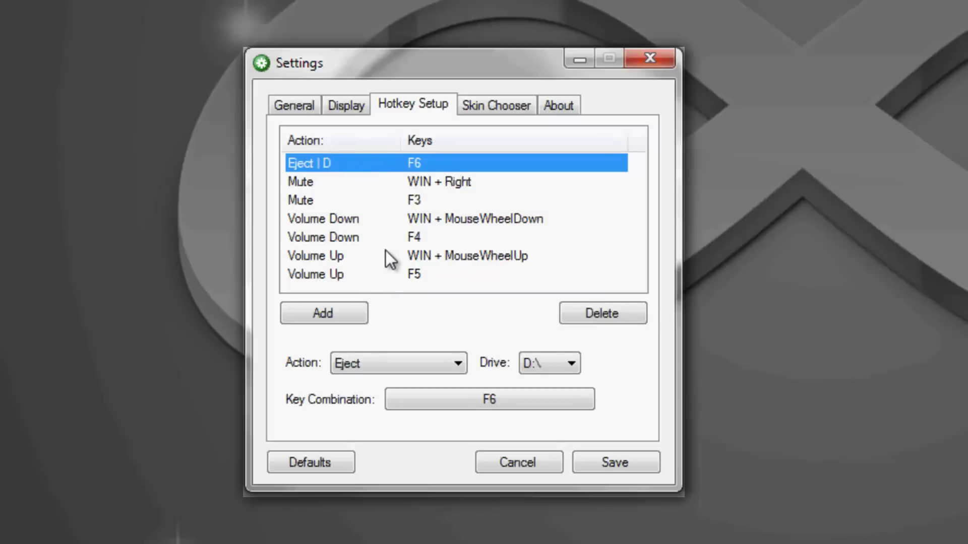
{"action": "left_click", "coordinate": [329, 314]}
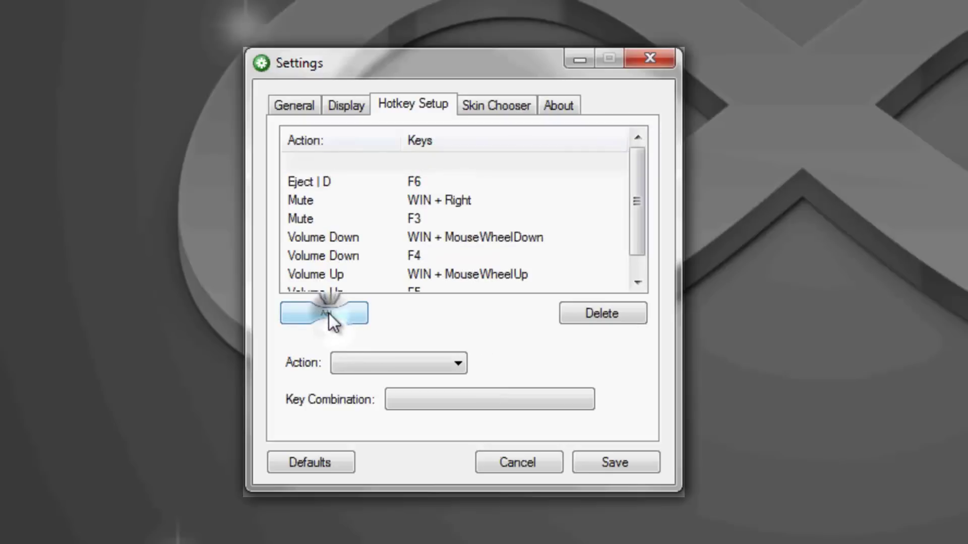
{"action": "left_click", "coordinate": [424, 359]}
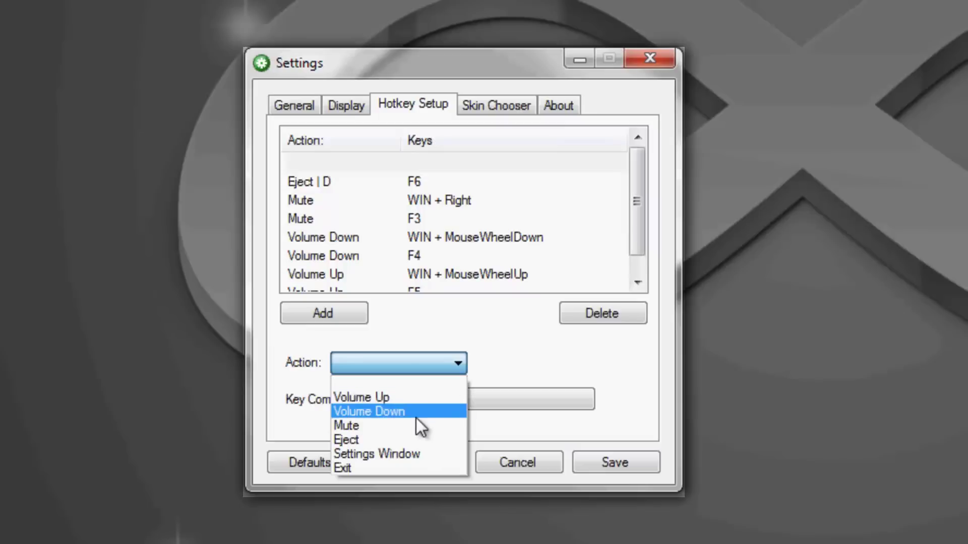
{"action": "left_click", "coordinate": [380, 458]}
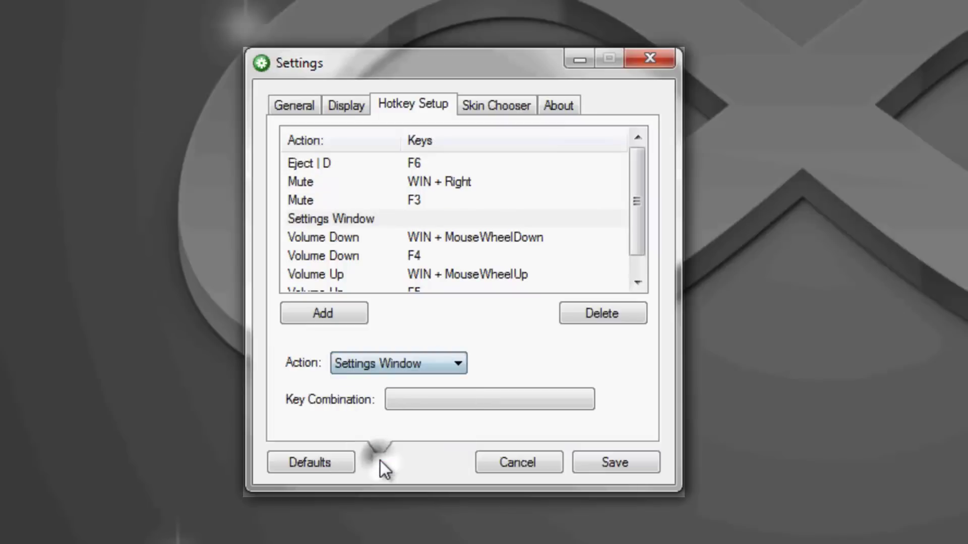
{"action": "left_click", "coordinate": [415, 401]}
{"action": "key", "text": "g"}
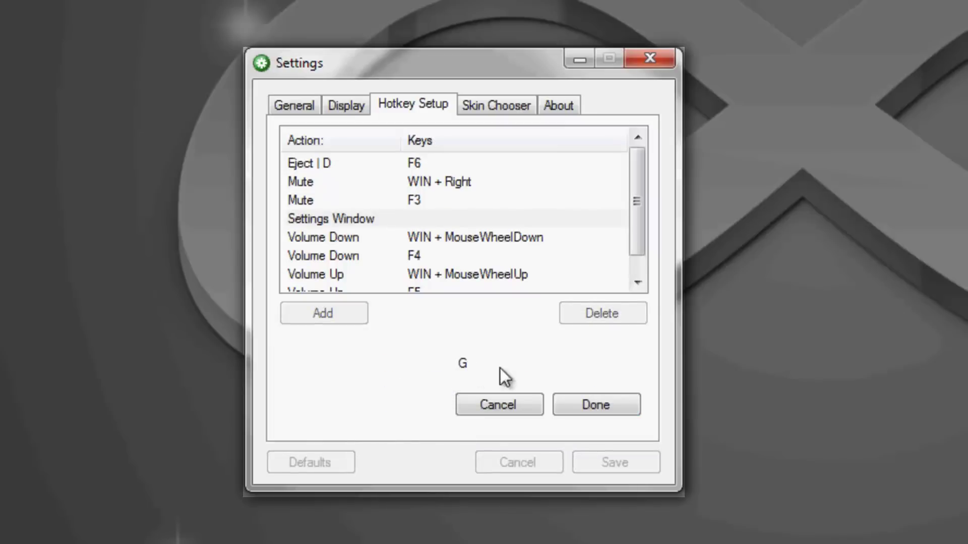
{"action": "left_click", "coordinate": [567, 398]}
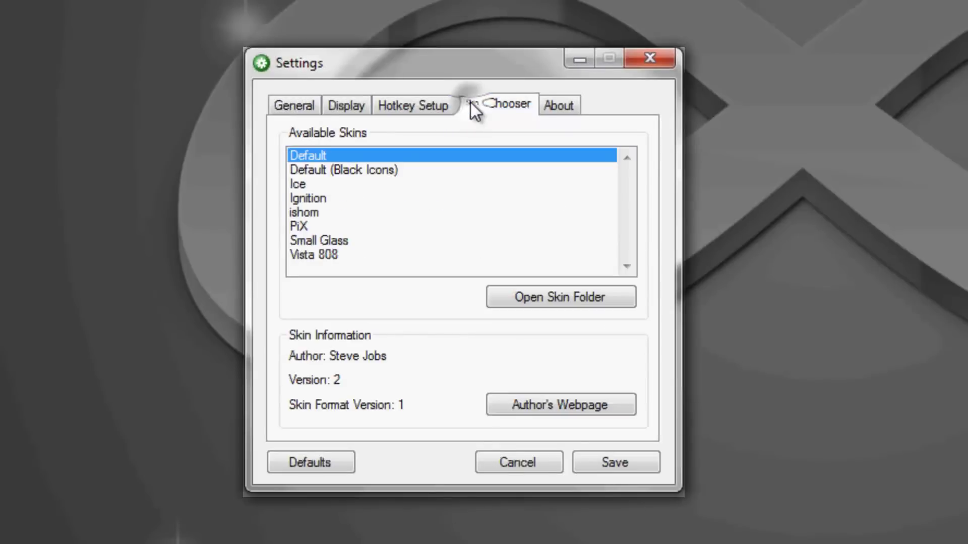
Step: Delete the G Settings Window hotkey again and show the Skin Chooser list
{"action": "left_click", "coordinate": [425, 112]}
{"action": "left_click", "coordinate": [405, 219]}
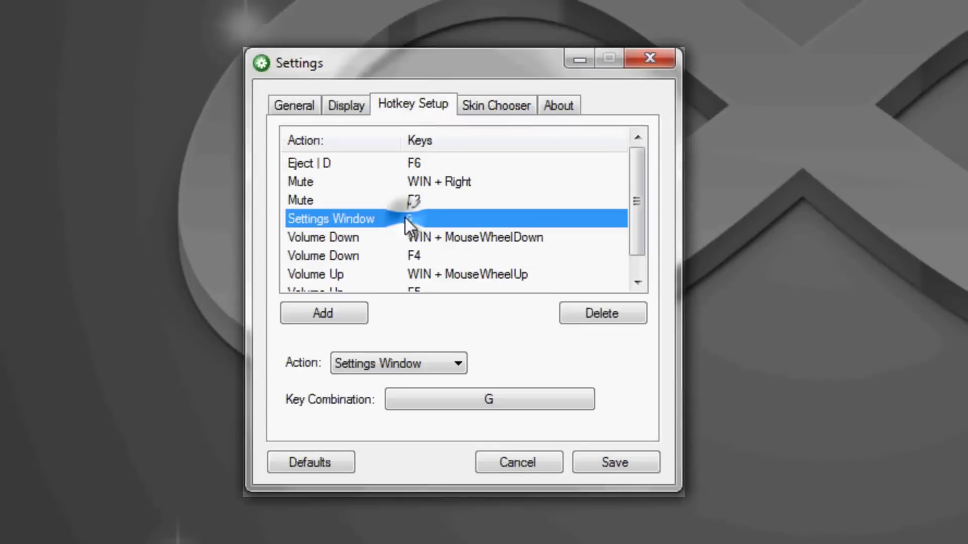
{"action": "left_click", "coordinate": [601, 312]}
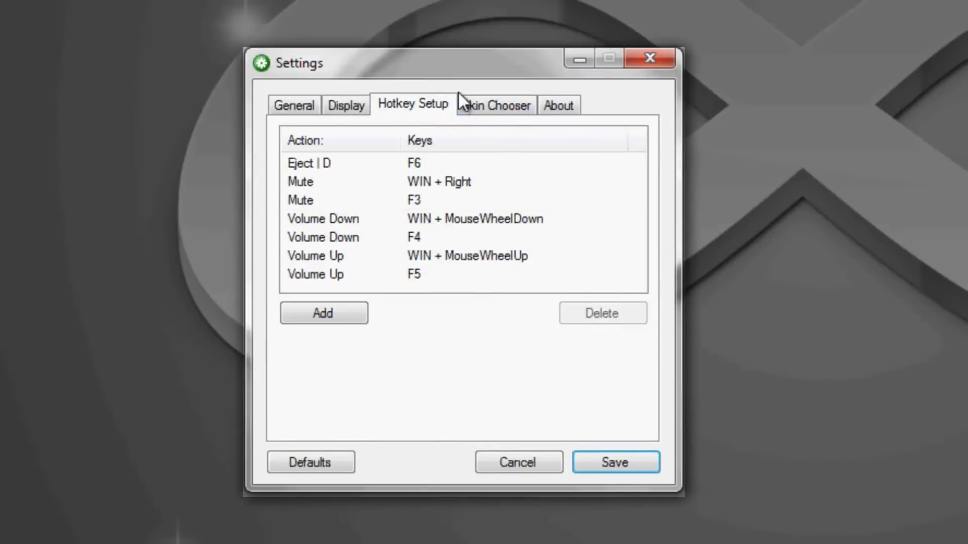
{"action": "left_click", "coordinate": [485, 108]}
Step: Preview the Vista 808, Ice, PiX, Ignition and Default (Black Icons) skins, then select Default
{"action": "left_click", "coordinate": [328, 170]}
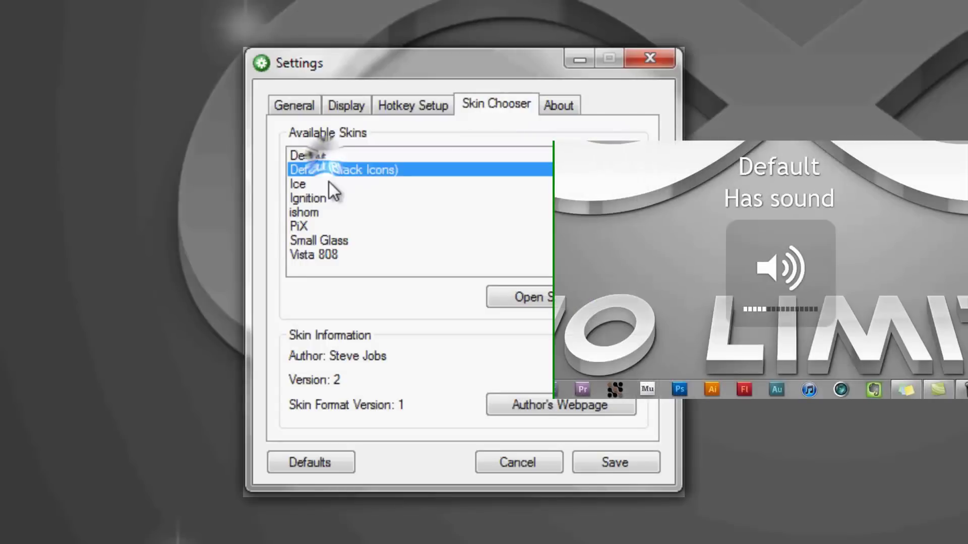
{"action": "left_click", "coordinate": [323, 255]}
{"action": "left_click", "coordinate": [346, 156]}
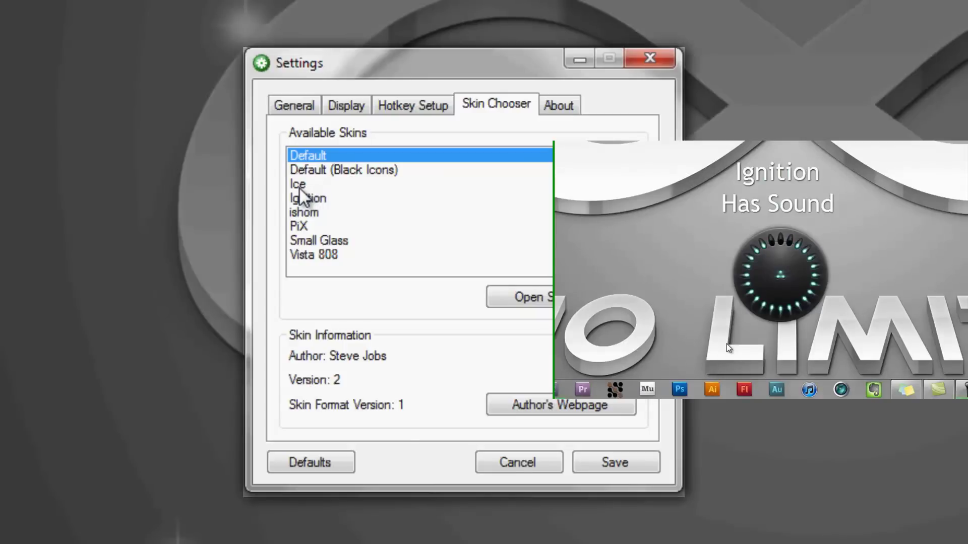
{"action": "left_click", "coordinate": [301, 184]}
{"action": "left_click", "coordinate": [308, 226]}
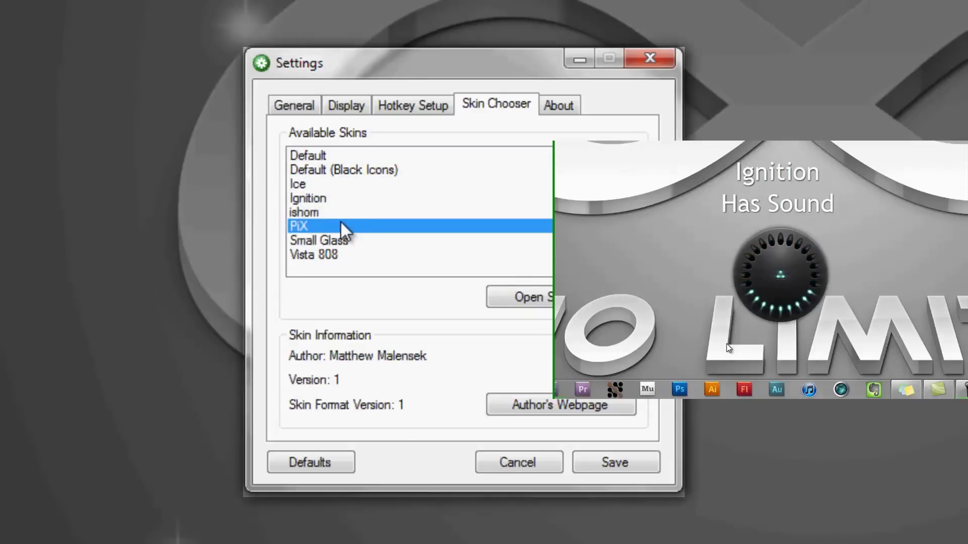
{"action": "left_click", "coordinate": [342, 184]}
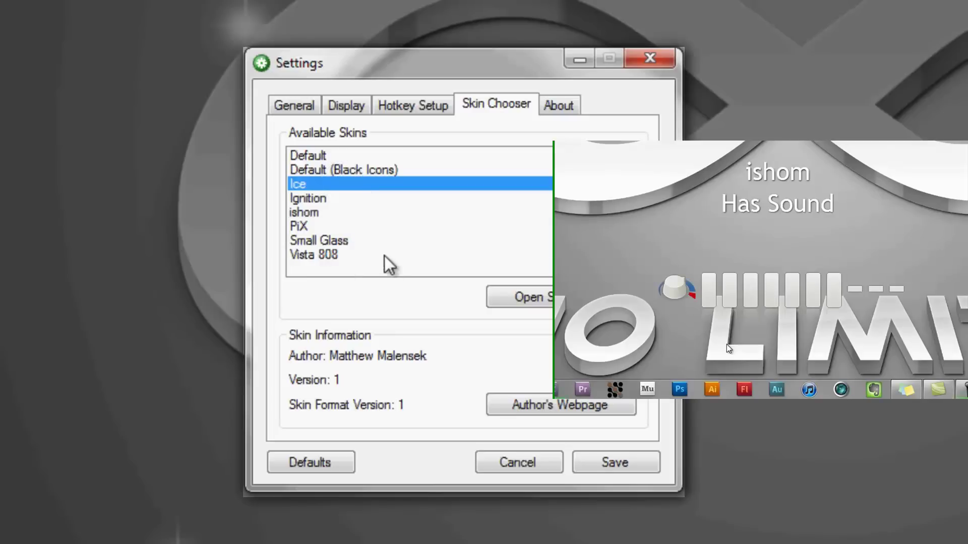
{"action": "left_click", "coordinate": [374, 226]}
{"action": "left_click", "coordinate": [366, 255]}
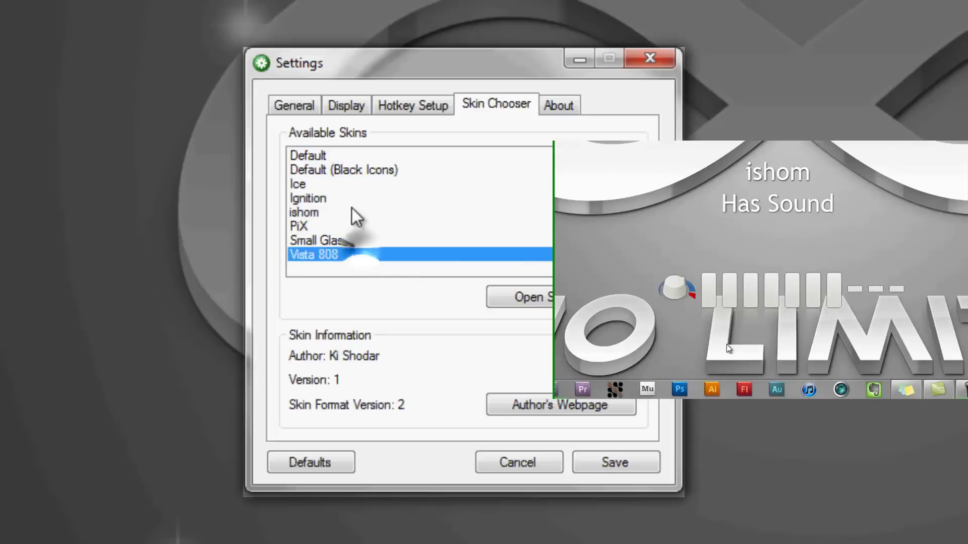
{"action": "left_click", "coordinate": [352, 198]}
{"action": "left_click", "coordinate": [347, 172]}
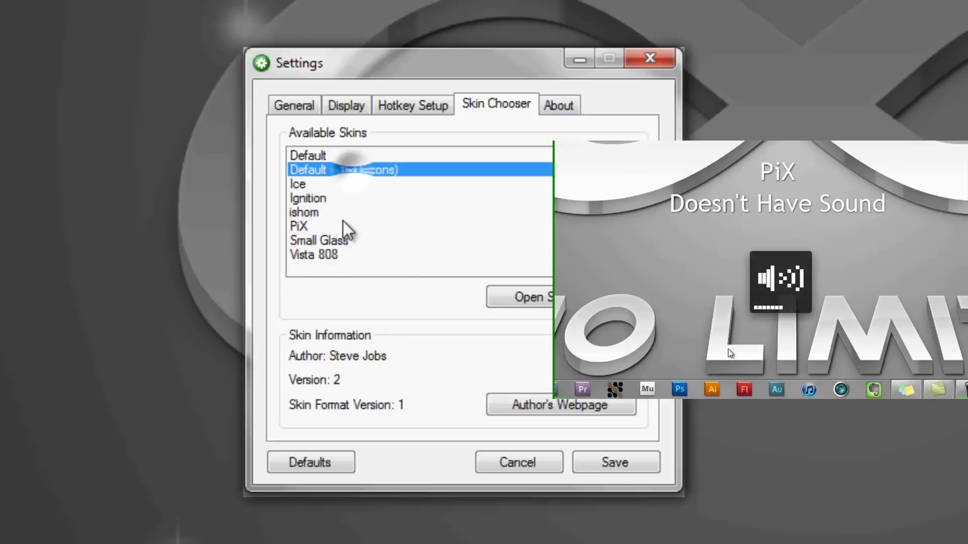
{"action": "left_click", "coordinate": [347, 158]}
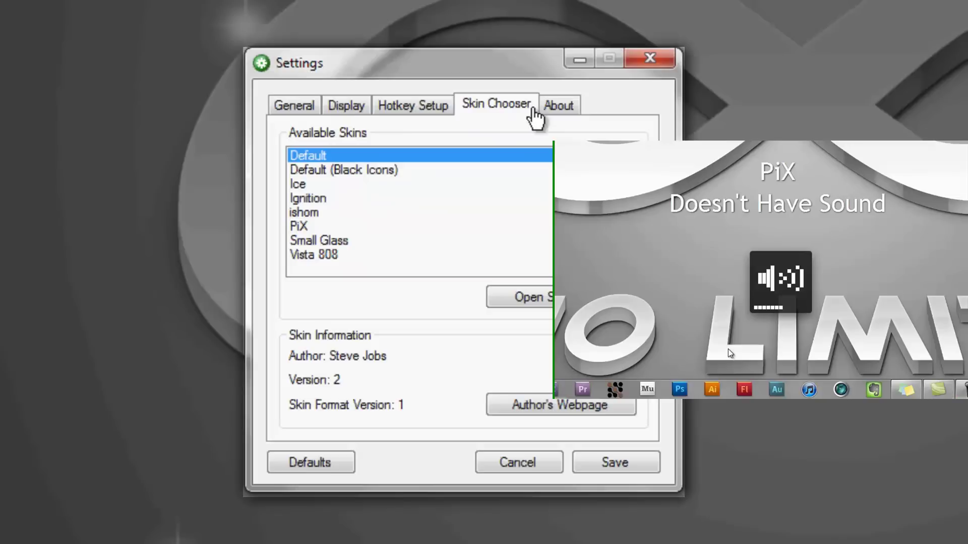
Step: Check the version on the About tab, then save the settings and close the window
{"action": "left_click", "coordinate": [550, 106]}
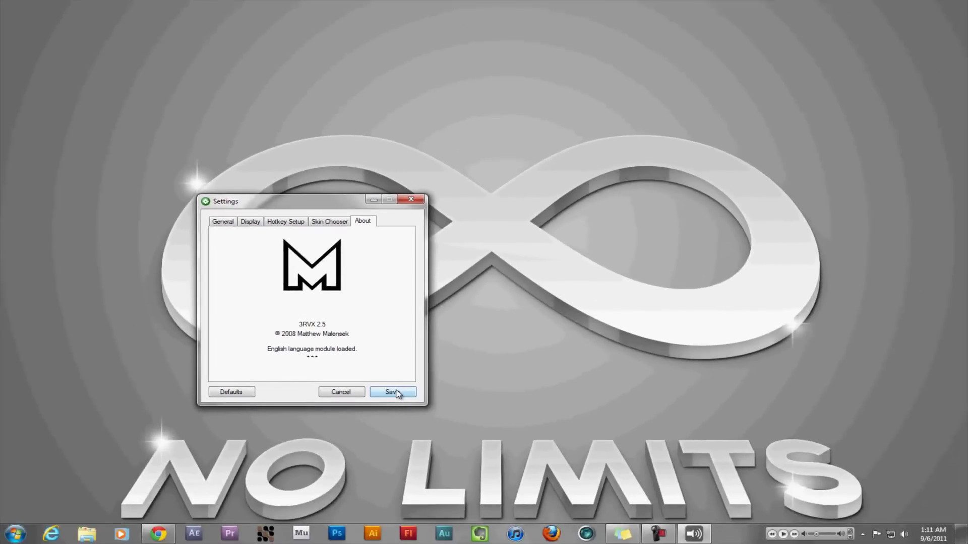
{"action": "left_click", "coordinate": [622, 460]}
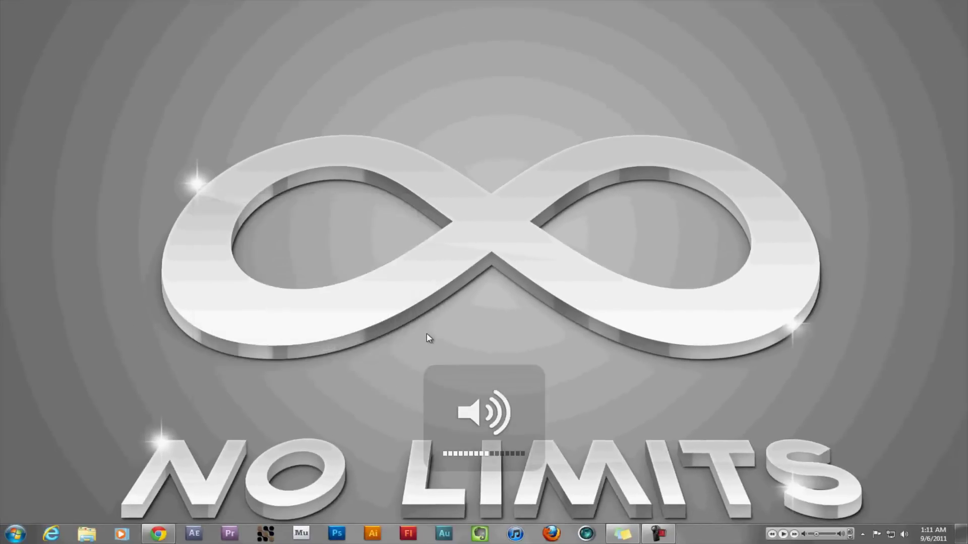